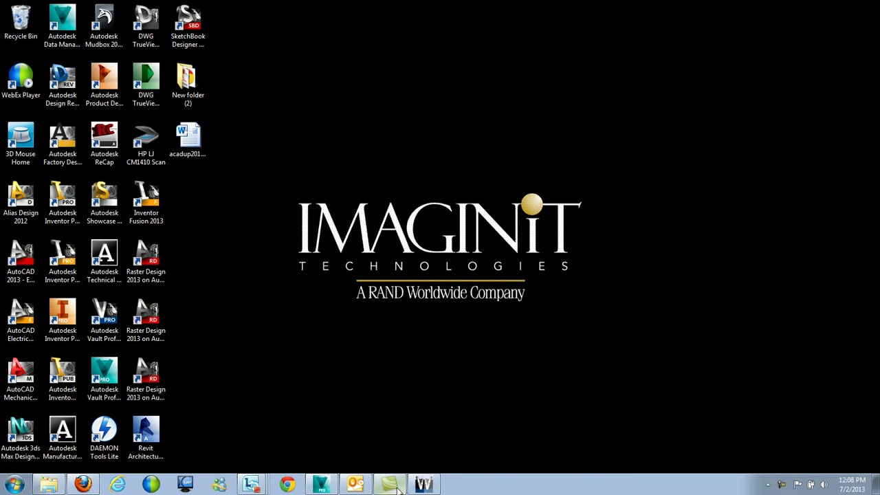
- Launch Vault Mirror from Start > All Programs > Autodesk > Autodesk Data Management
left_click(14, 485)
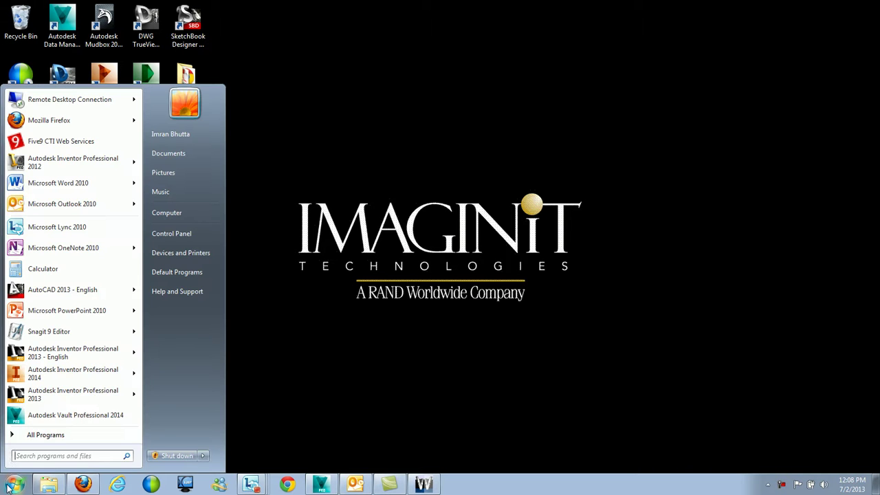
left_click(31, 434)
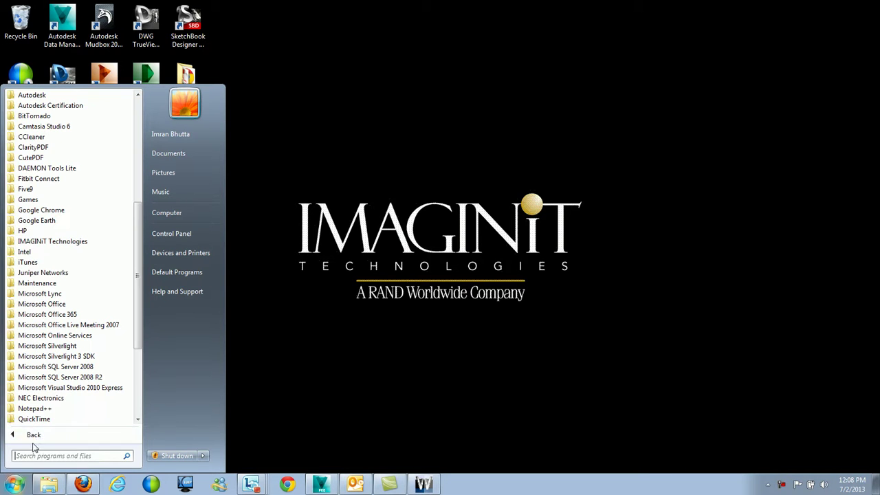
left_click(48, 98)
left_click(88, 285)
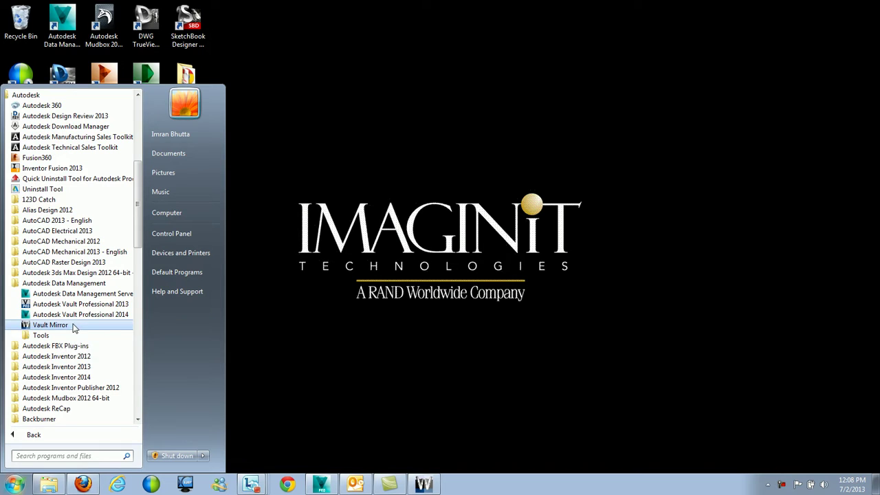
left_click(422, 485)
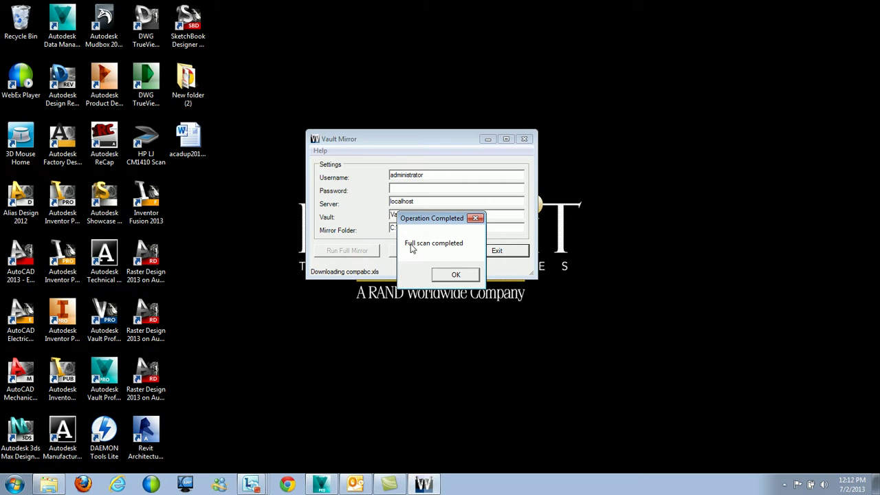
- Acknowledge the 'Full scan completed' message, exit Vault Mirror and return to Vault Professional
left_click(458, 278)
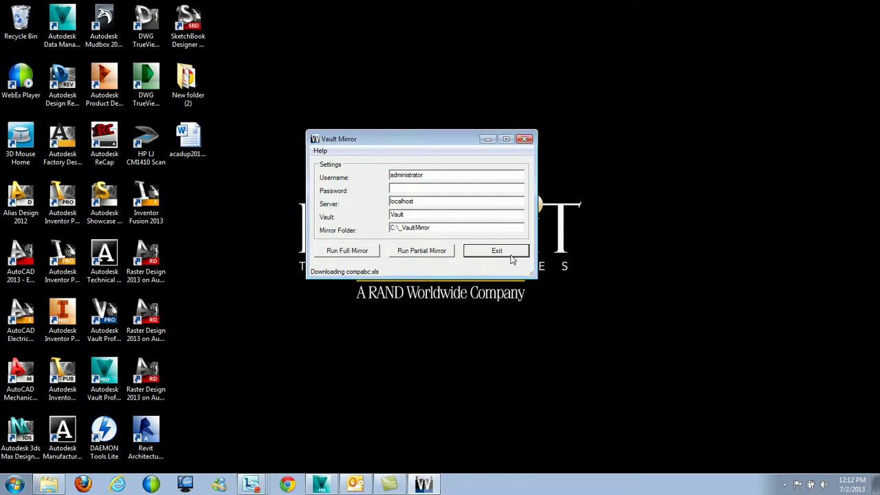
left_click(497, 251)
left_click(329, 484)
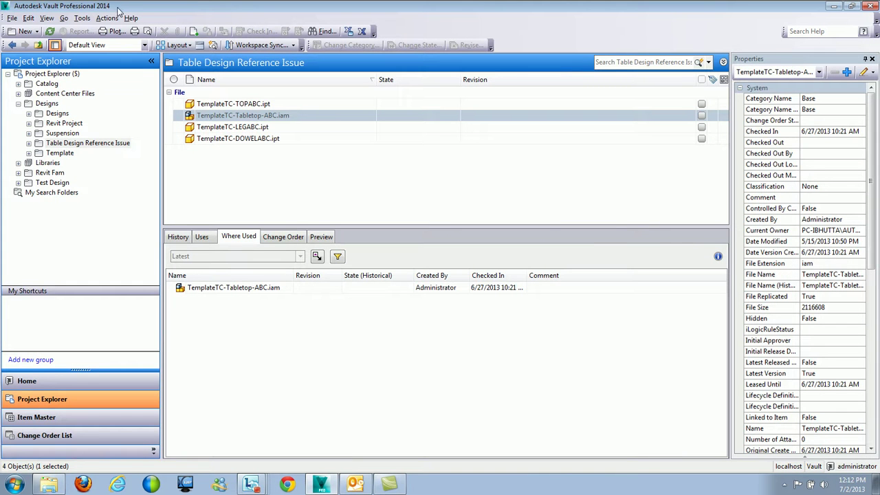
- Select Designs, expand Catalog, Content Center Files, Designs and Revit Fam, then bring up C:\_VaultMirror
left_click(23, 101)
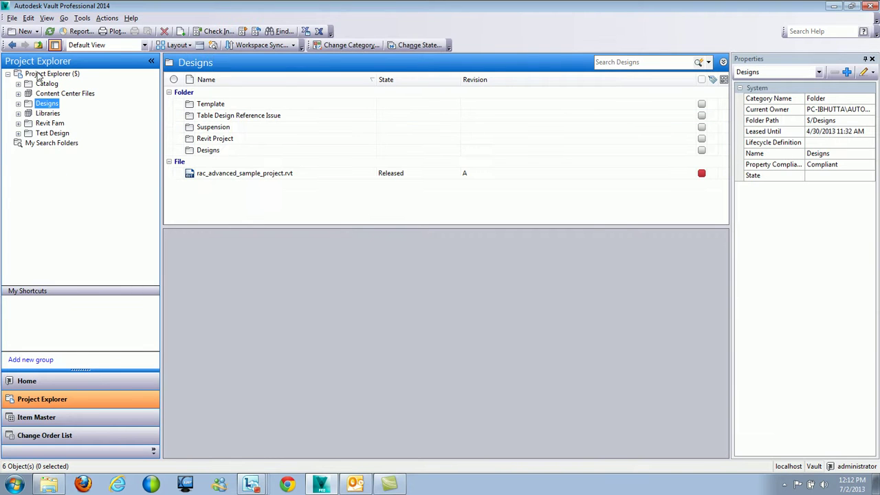
left_click(18, 83)
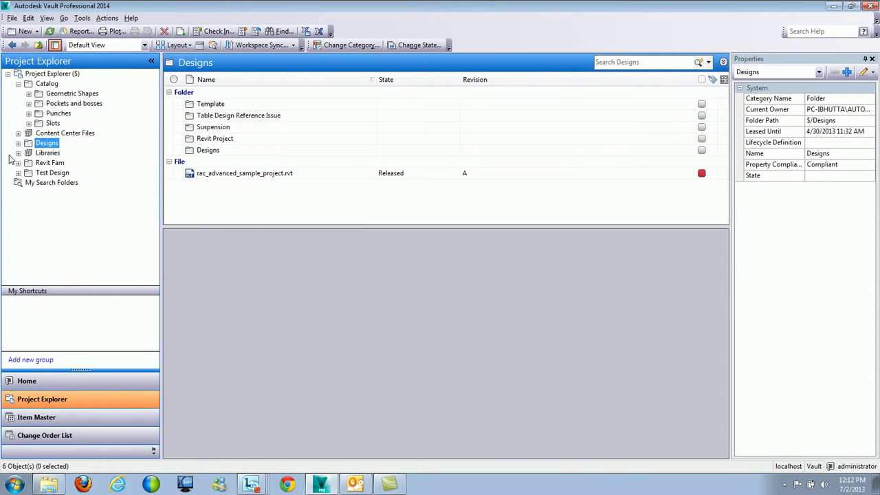
left_click(18, 133)
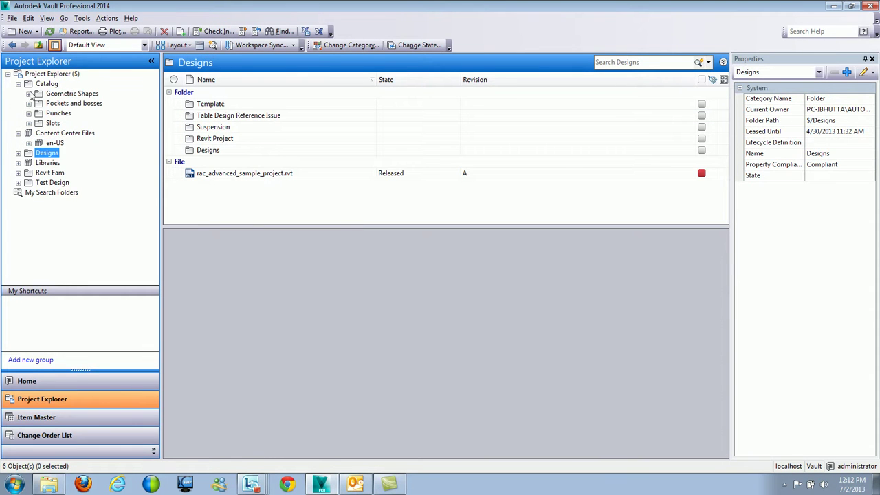
left_click(19, 152)
left_click(18, 223)
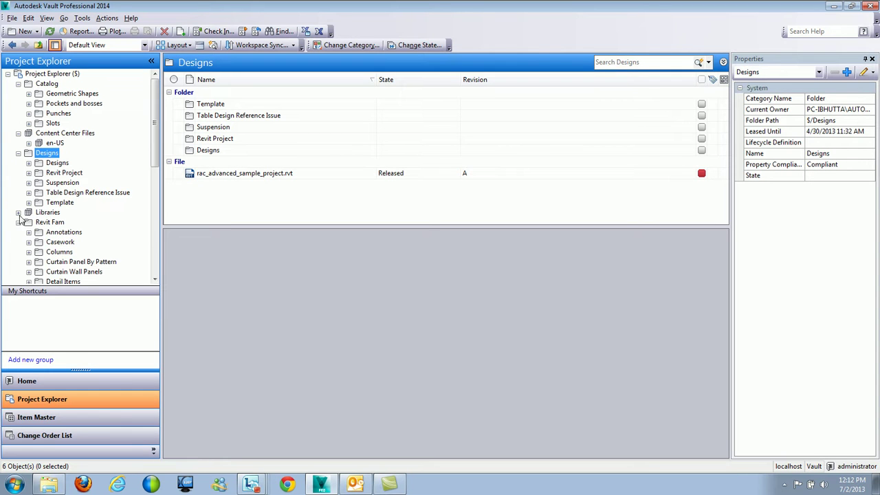
scroll(23, 219, "down", 2)
scroll(23, 219, "down", 6)
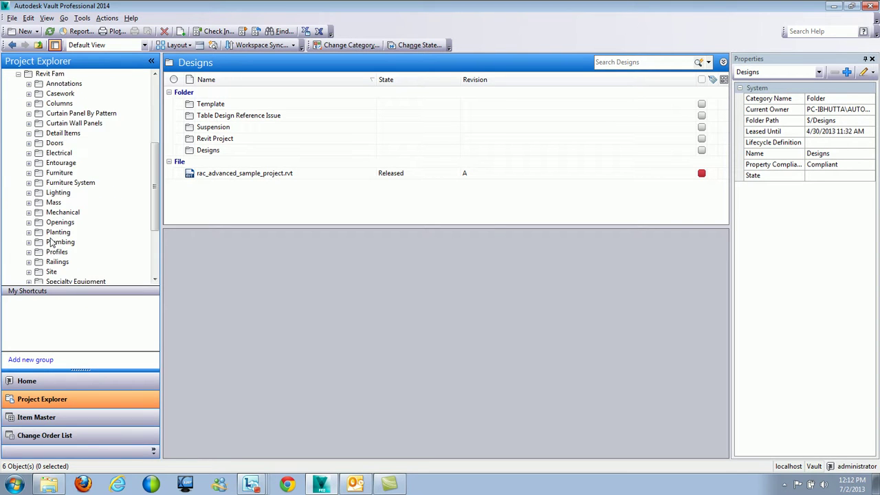
scroll(94, 263, "up", 8)
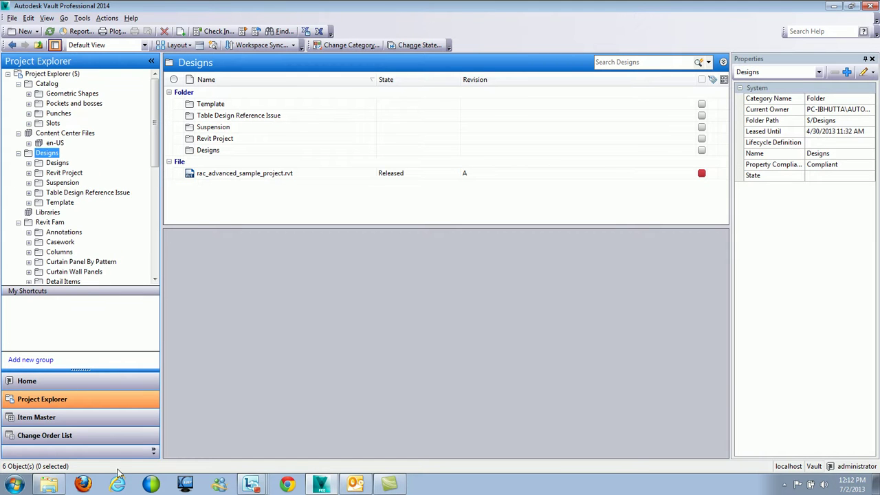
left_click(48, 485)
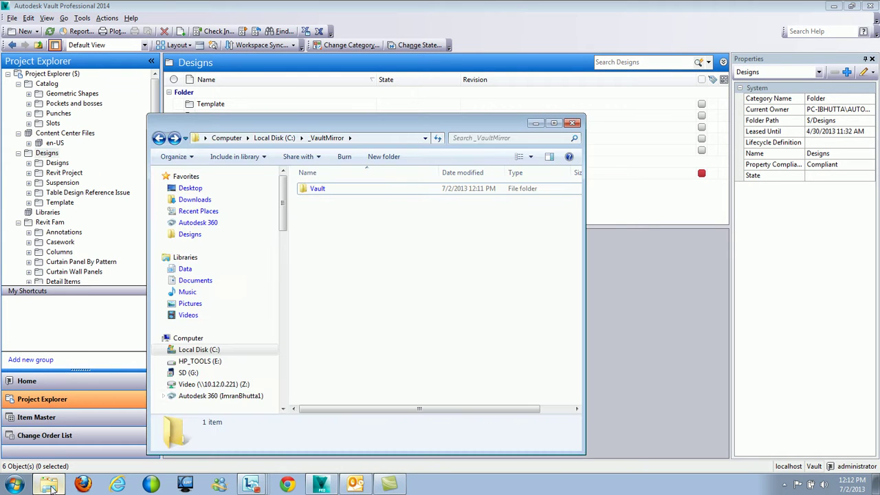
- Browse the mirrored Vault\Catalog\Geometric Shapes folder, then go back up to Vault
left_click(368, 140)
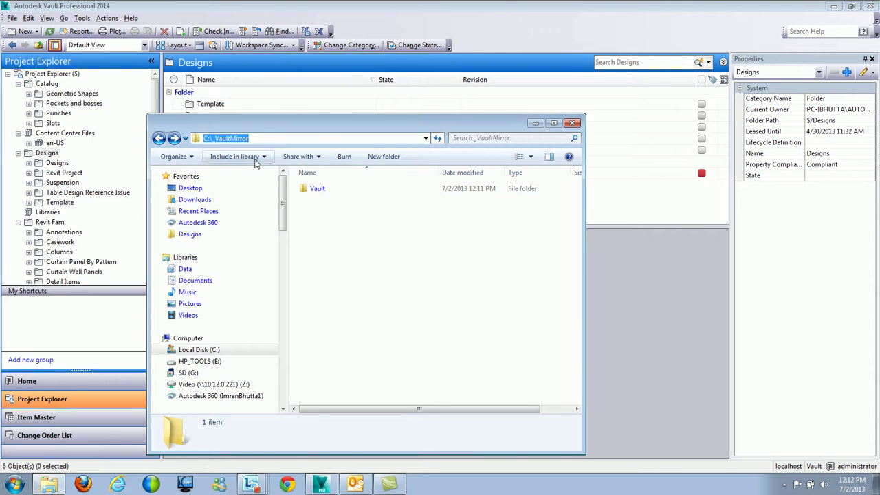
double_click(315, 188)
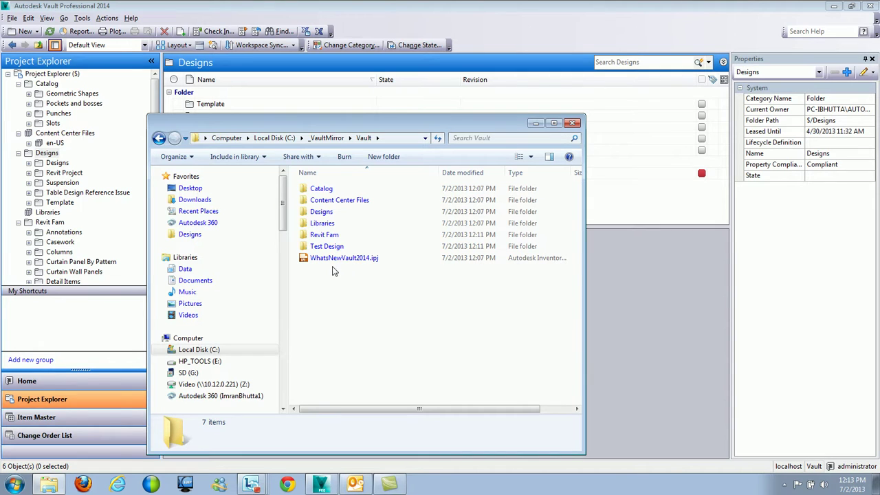
double_click(333, 190)
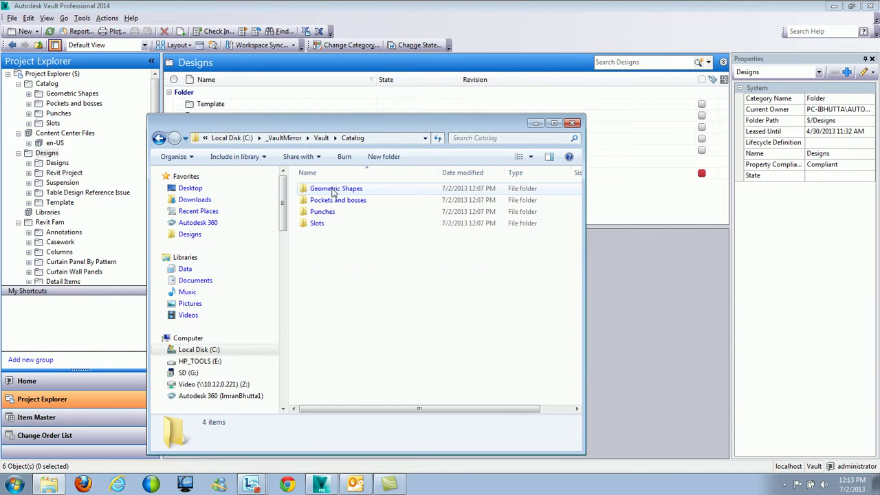
double_click(350, 190)
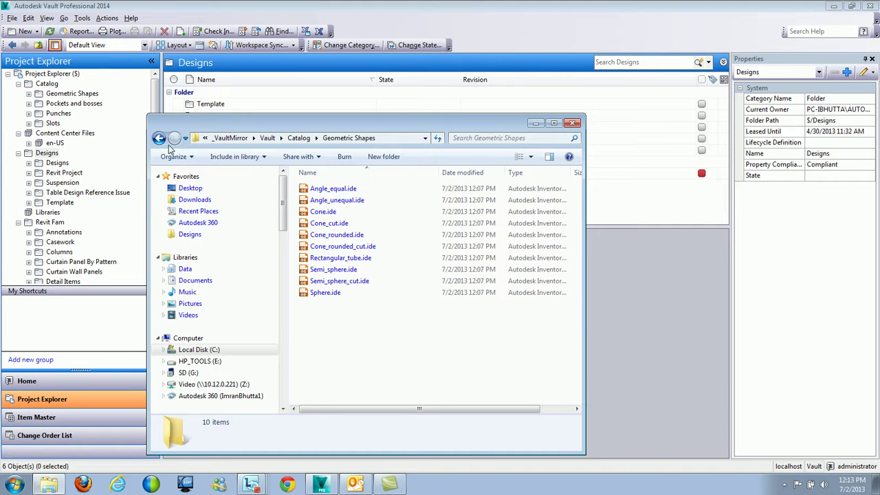
key("BackSpace")
key("BackSpace")
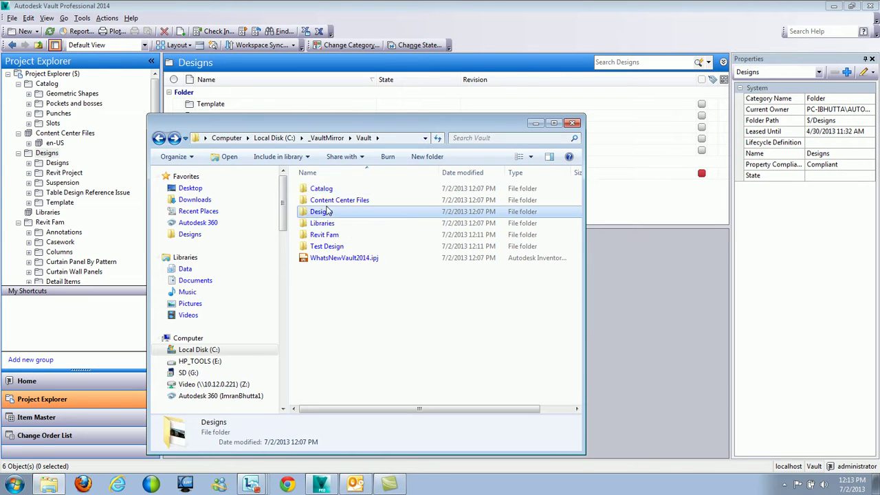
- Check the mirrored Designs\Designs\Template folder, then open Revit Fam\Doors with its 31 families
double_click(322, 212)
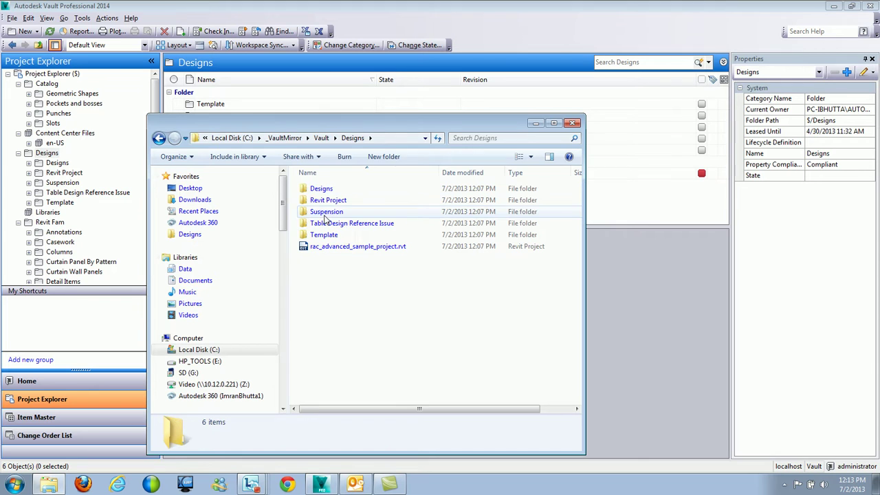
double_click(334, 189)
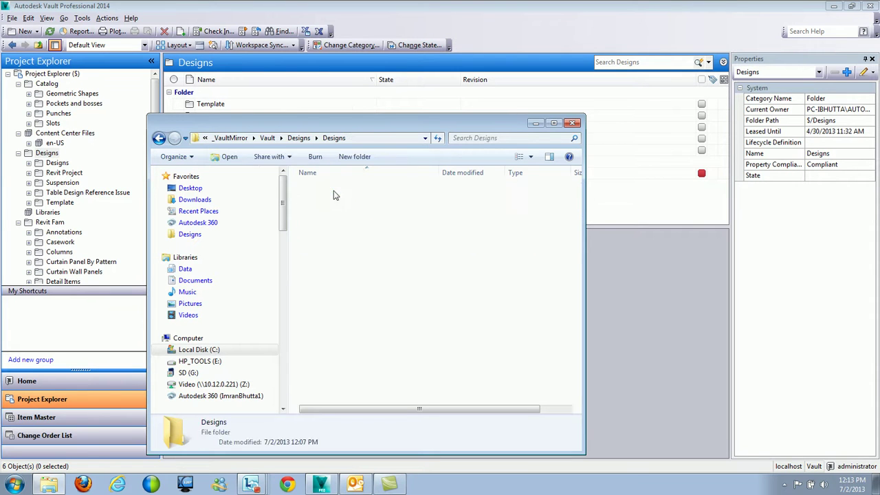
double_click(340, 189)
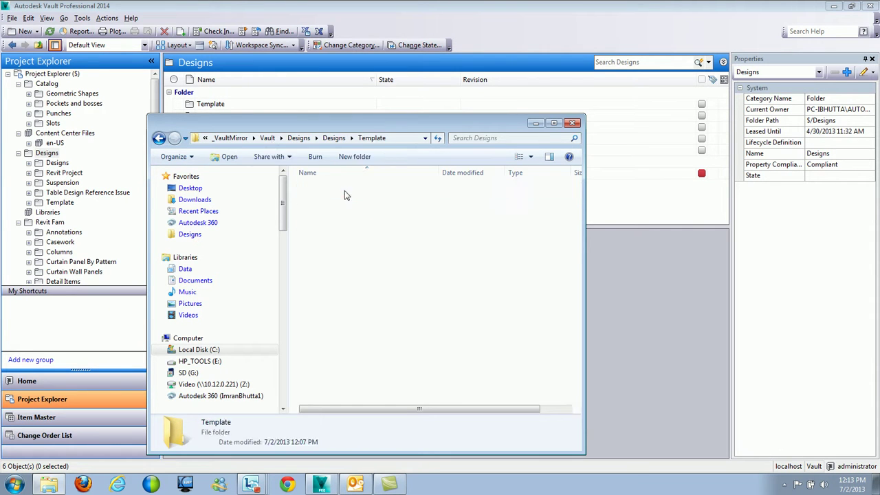
left_click(159, 138)
left_click(158, 138)
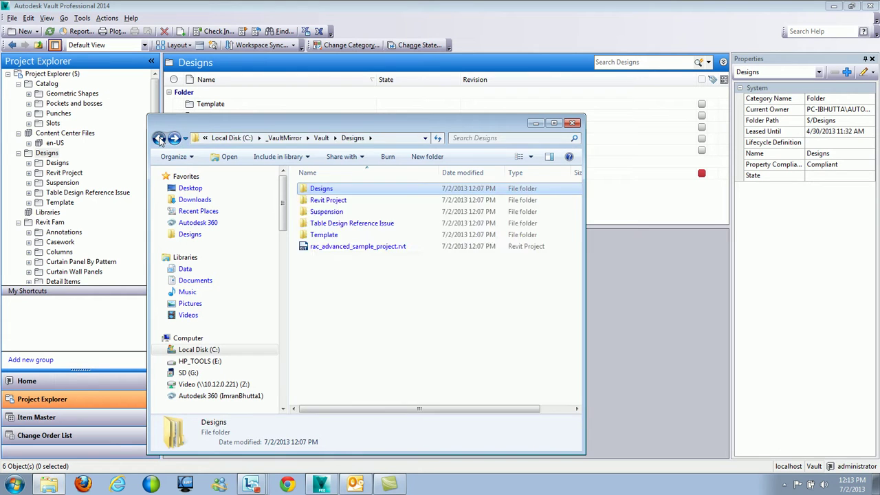
left_click(159, 138)
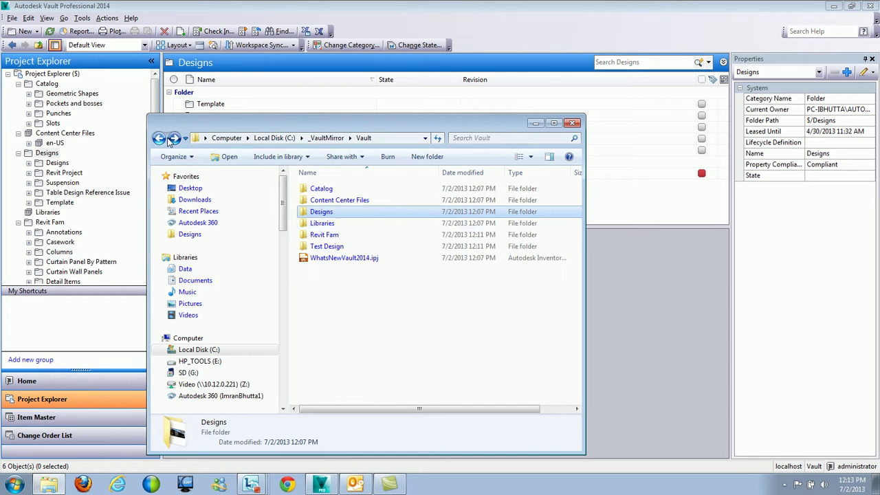
double_click(326, 236)
double_click(329, 258)
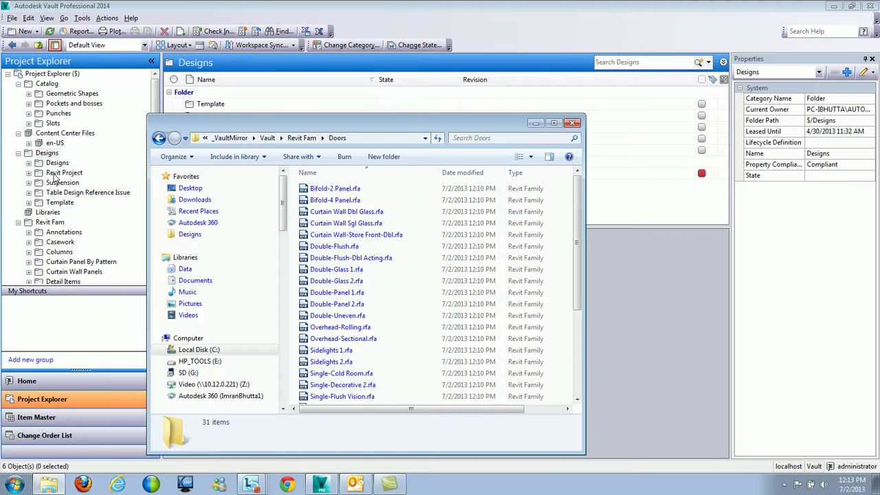
- View Revit Fam and Annotations in Vault, minimize Vault, and move the Doors window right
left_click(41, 222)
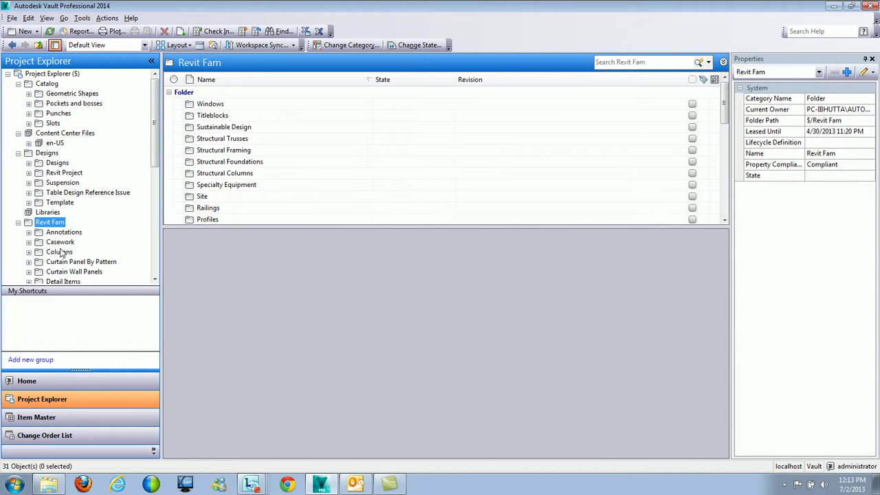
left_click(61, 232)
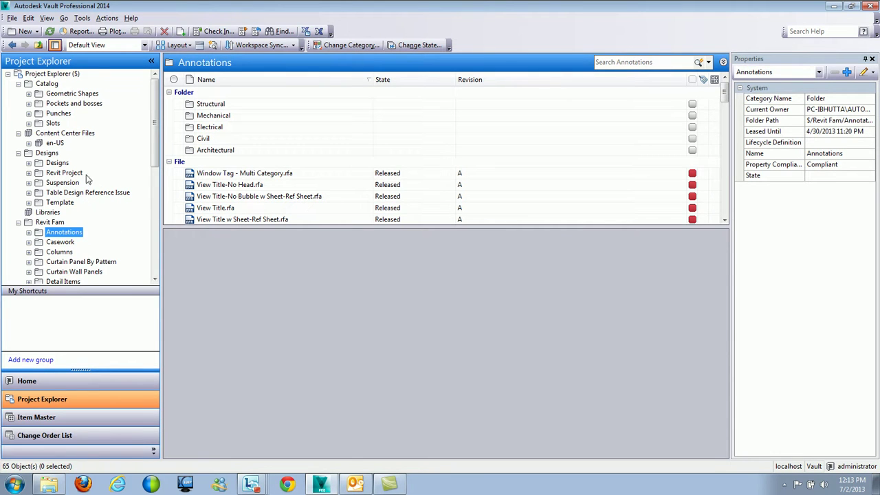
left_click(833, 6)
left_click_drag(392, 121, 488, 110)
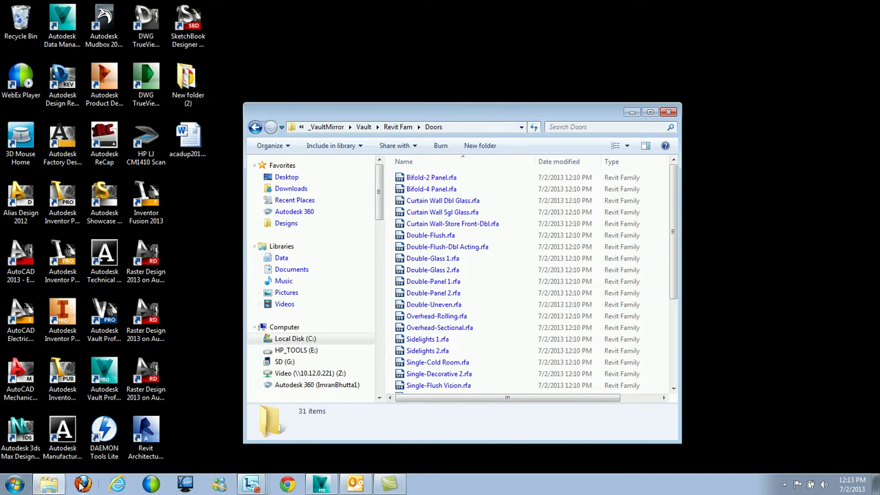
- Launch Autodesk Server Diagnostic Tool from Start > Autodesk > Autodesk Data Management > Tools
left_click(14, 483)
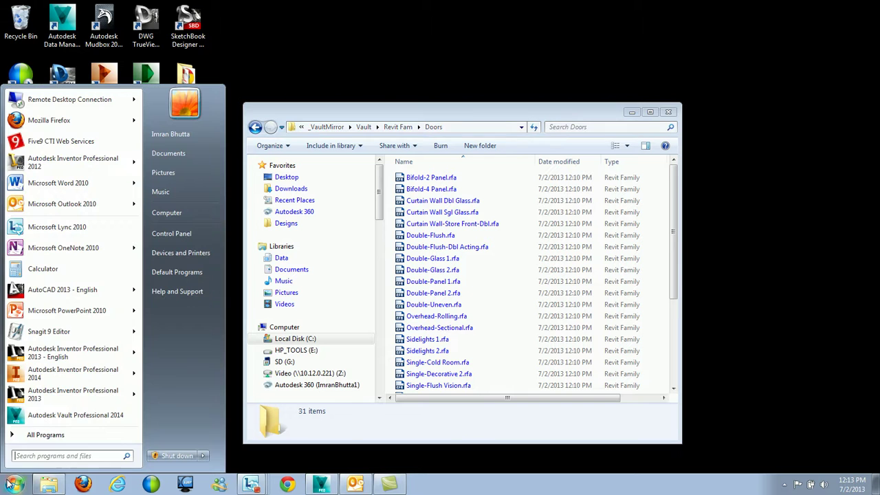
left_click(42, 434)
scroll(42, 378, "down", 3)
scroll(41, 275, "up", 3)
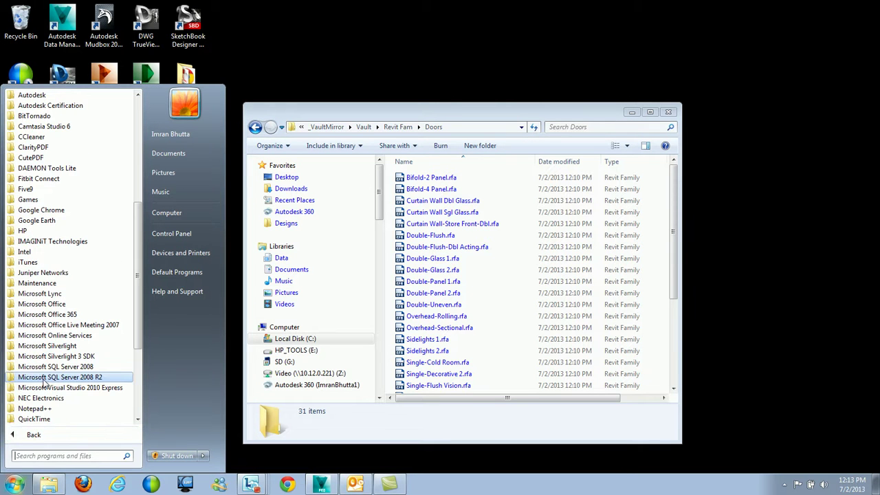
left_click(41, 95)
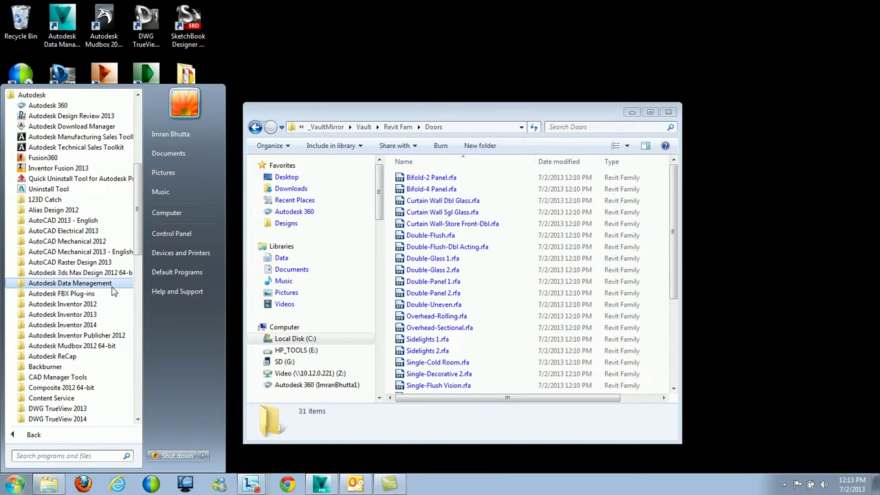
left_click(83, 284)
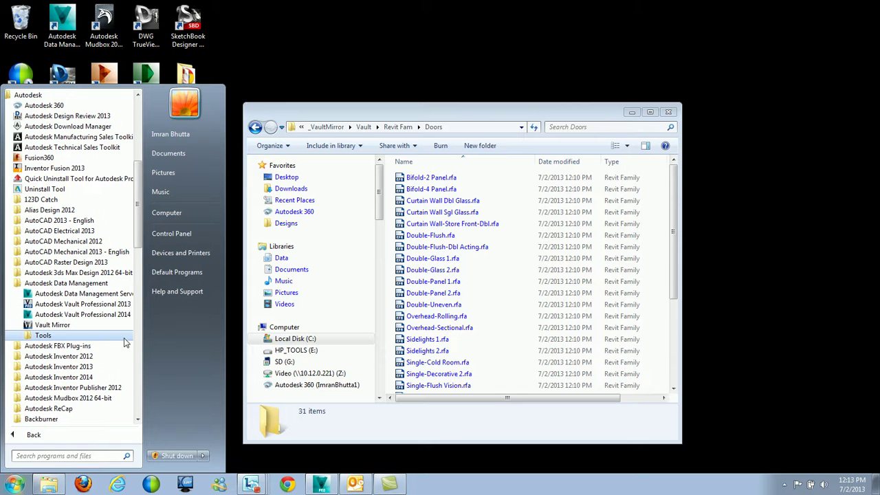
left_click(52, 336)
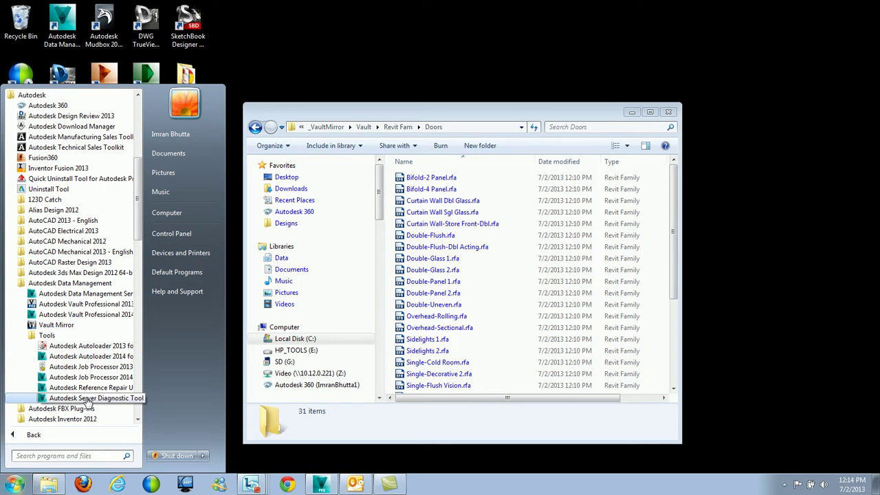
left_click(108, 400)
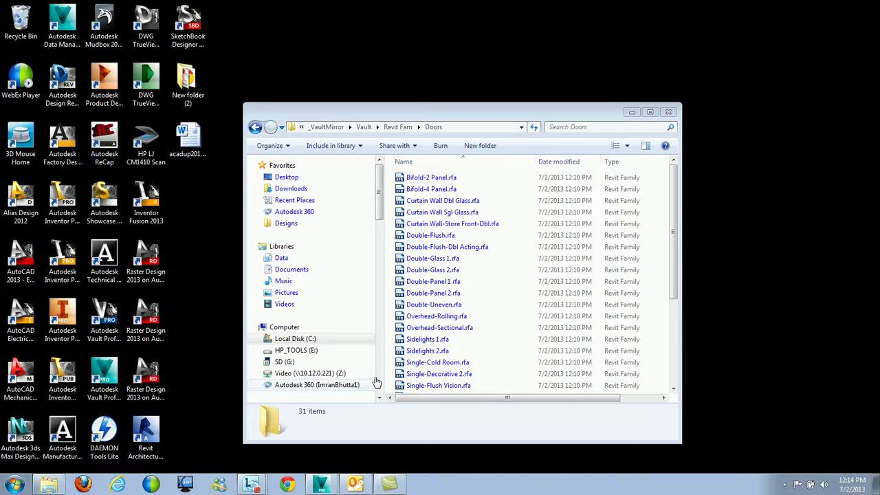
- Minimize the Doors folder window, clearing the desktop for the diagnostic test
left_click(631, 112)
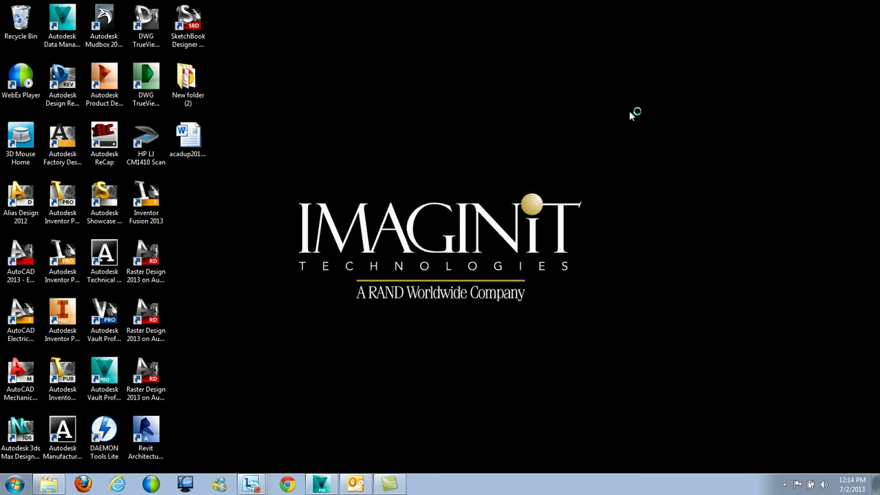